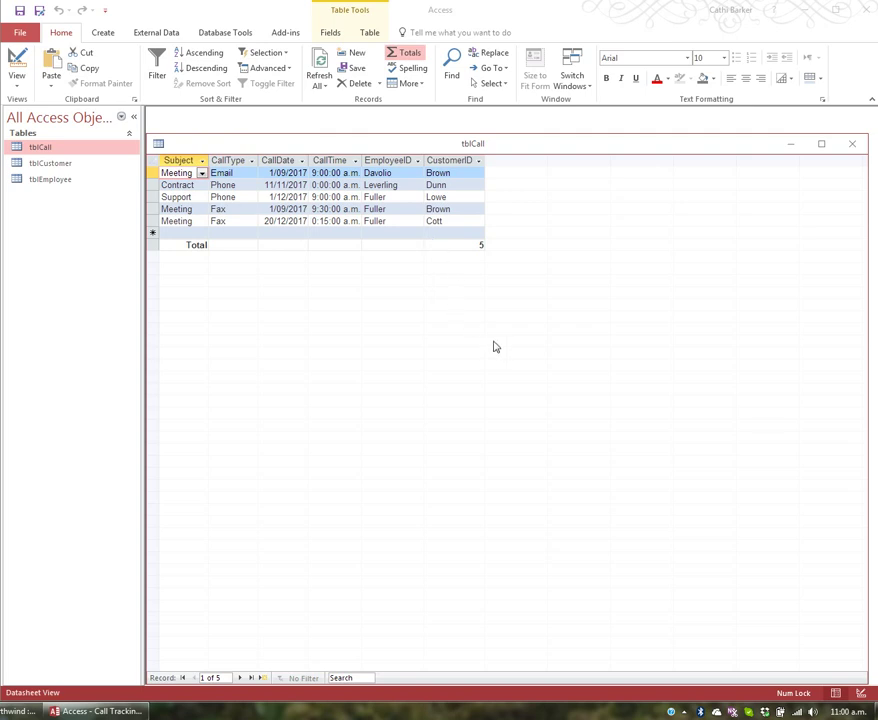
# - Close the tblCall datasheet and open the database's Relationships layout
pyautogui.click(851, 146)
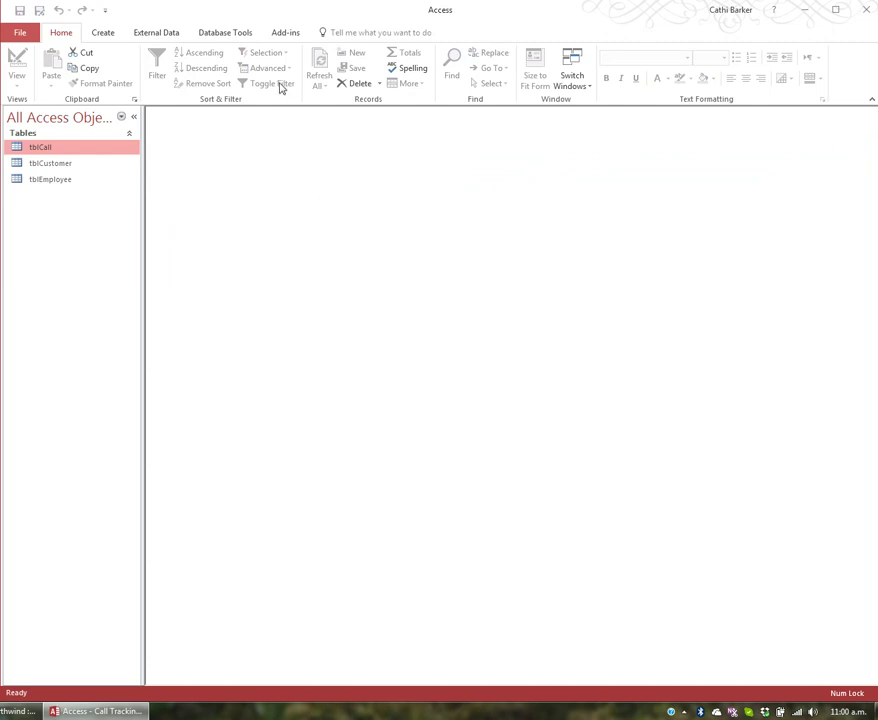
pyautogui.click(236, 34)
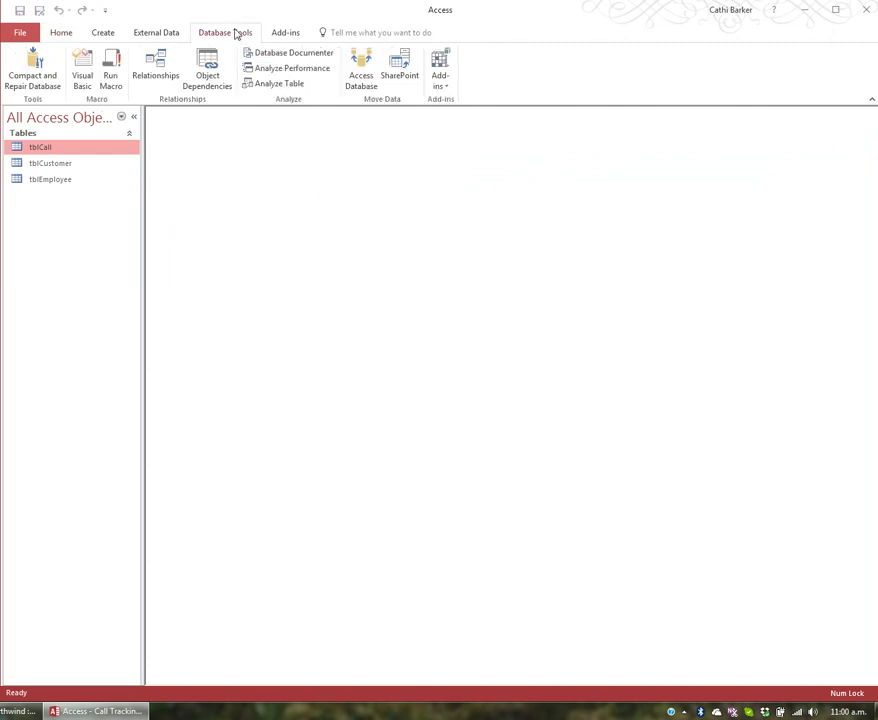
pyautogui.click(152, 78)
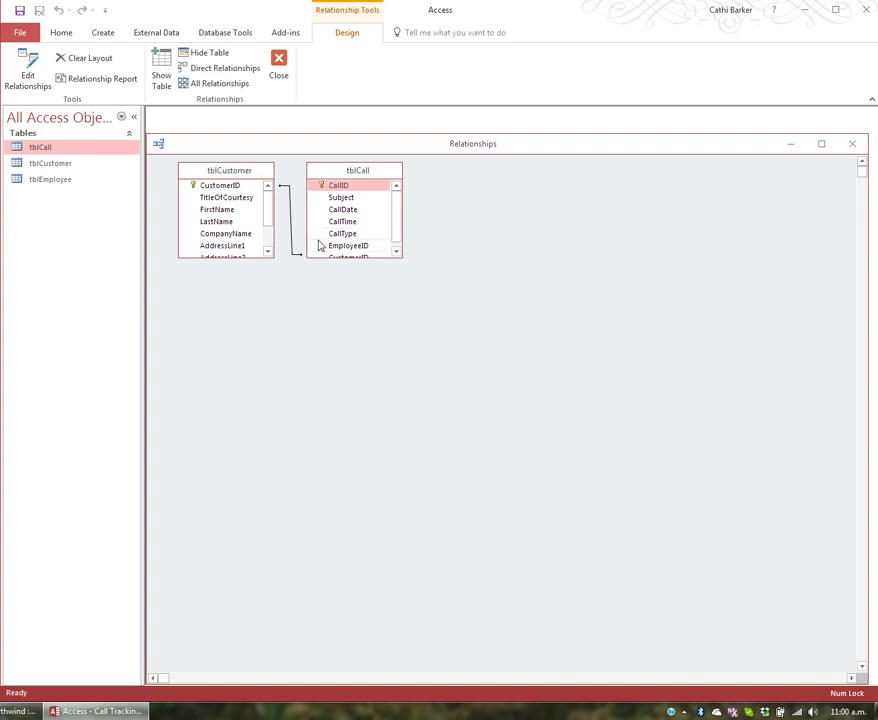
# - Add the tblEmployee table to the relationships layout and place tblCustomer and tblEmployee below tblCall
pyautogui.click(162, 78)
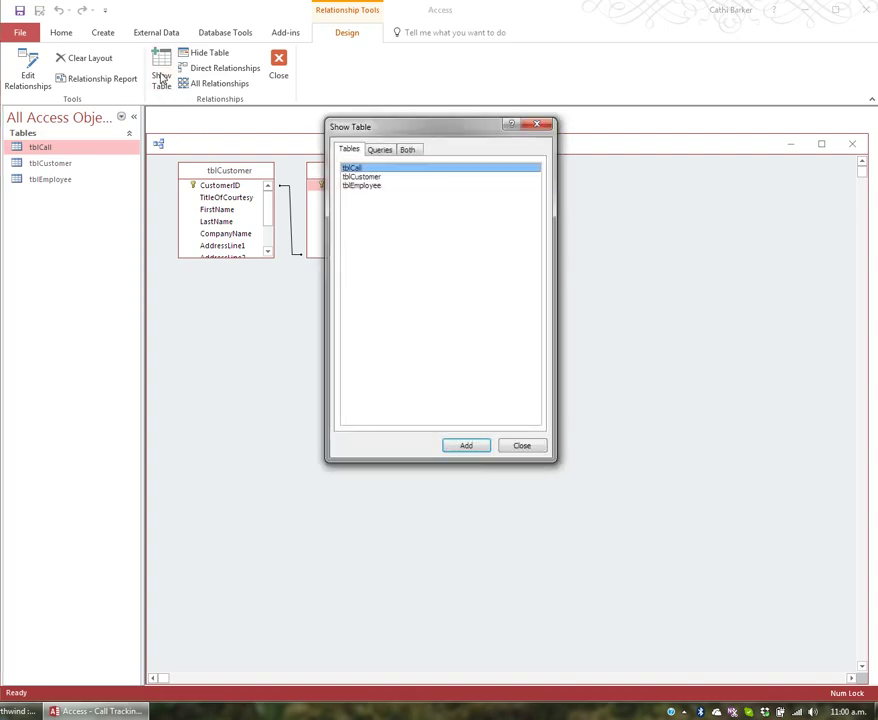
pyautogui.click(368, 187)
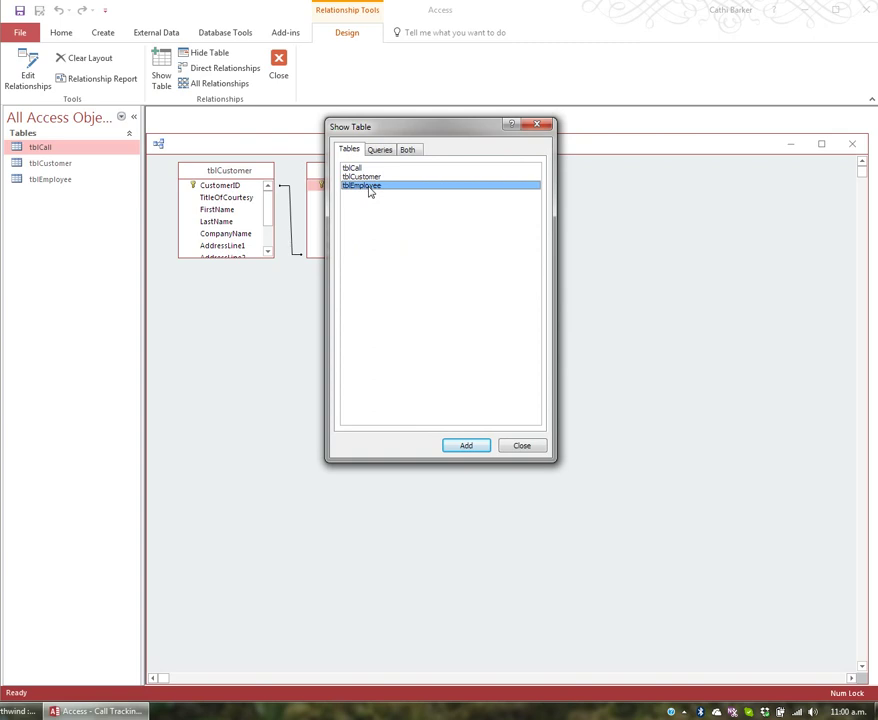
pyautogui.click(467, 447)
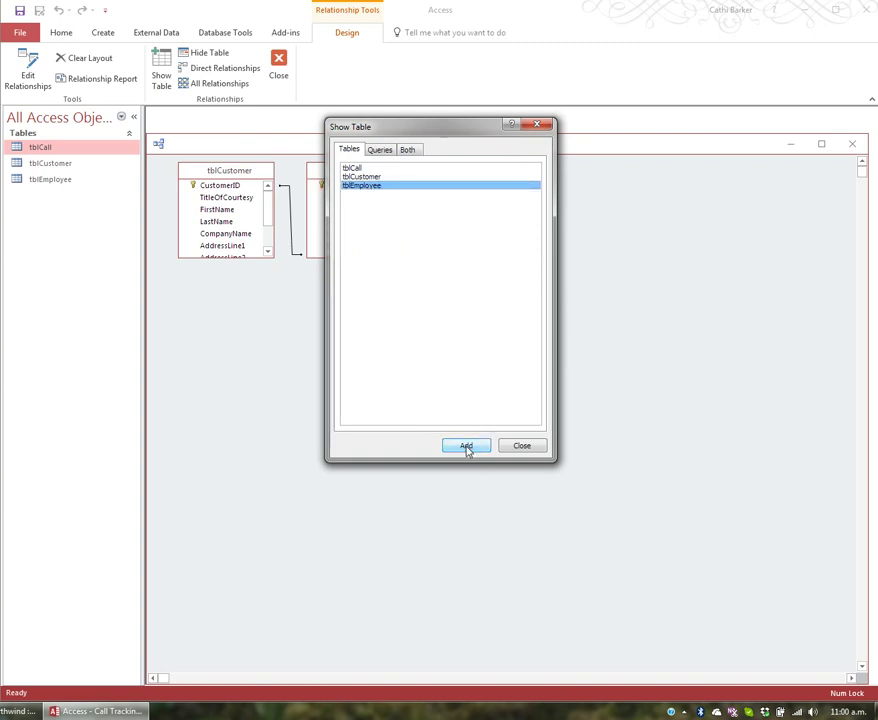
pyautogui.click(517, 447)
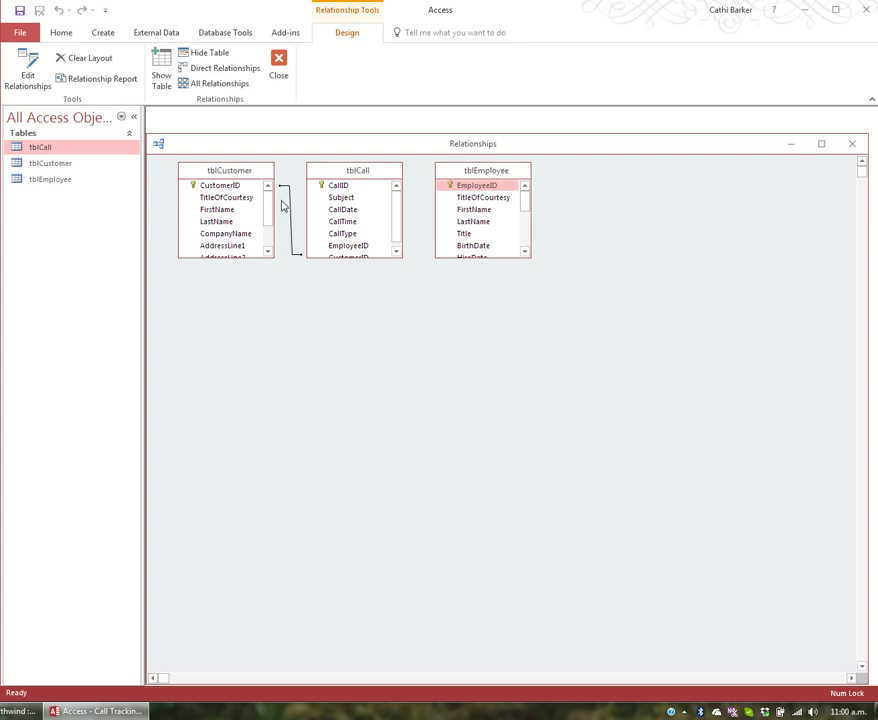
pyautogui.moveTo(249, 172); pyautogui.dragTo(251, 347)
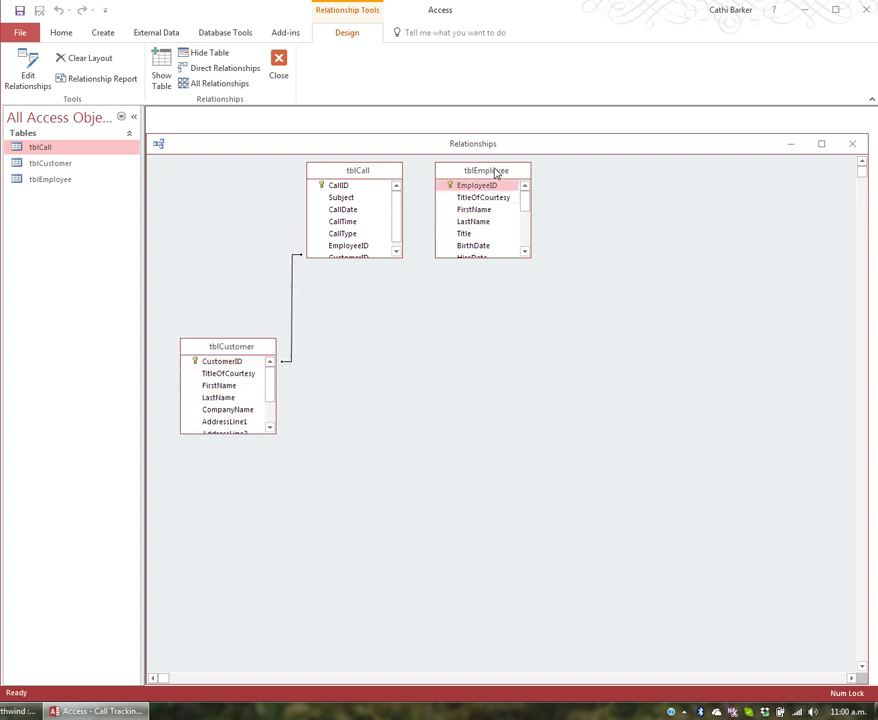
pyautogui.moveTo(496, 171); pyautogui.dragTo(541, 348)
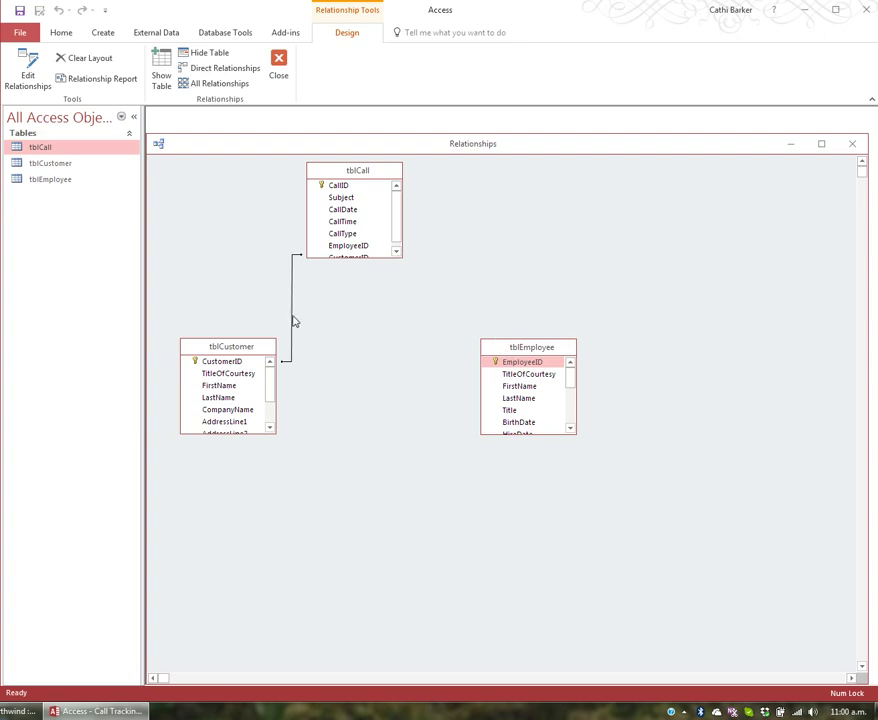
# - Permanently delete the existing relationship between tblCustomer and tblCall
pyautogui.click(293, 320)
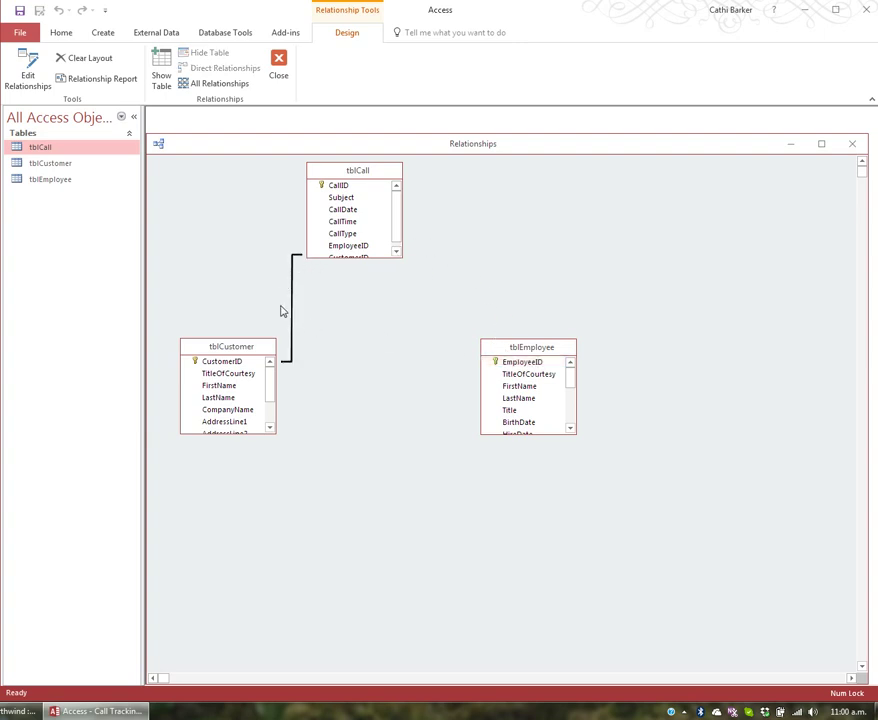
pyautogui.rightClick(294, 307)
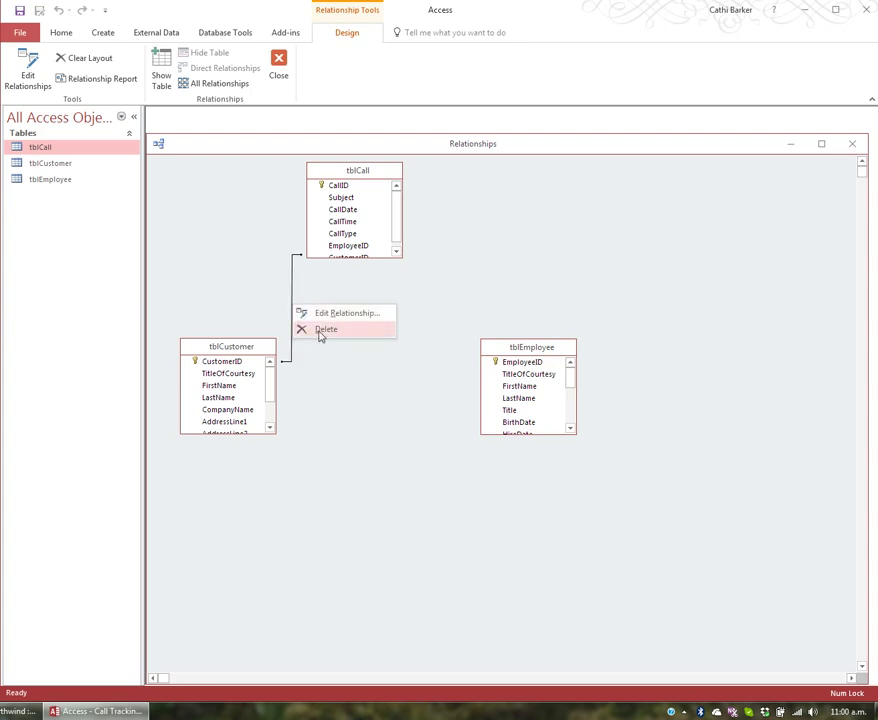
pyautogui.click(315, 330)
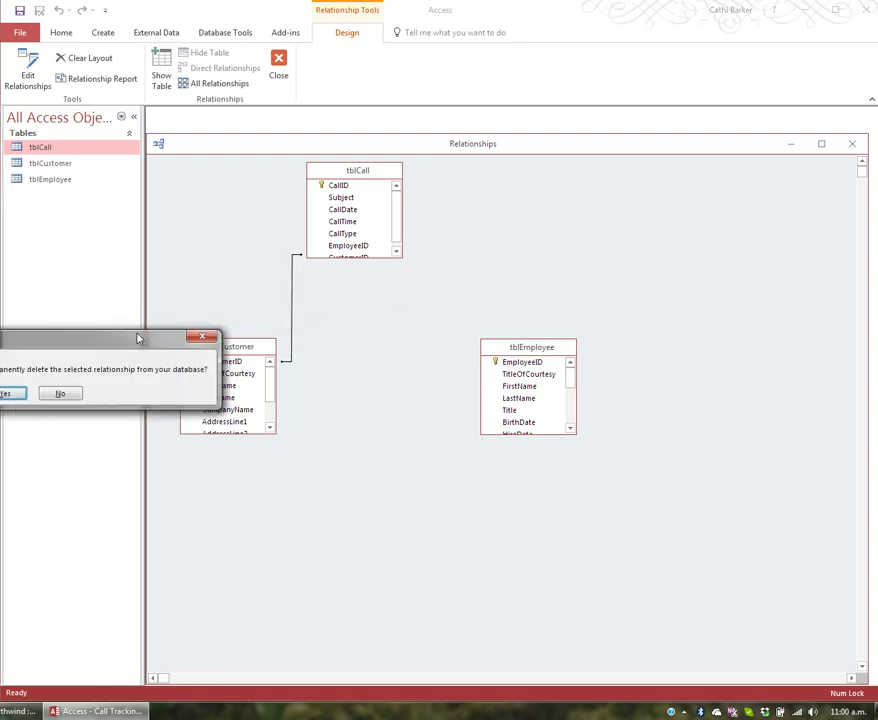
pyautogui.moveTo(135, 337); pyautogui.dragTo(436, 407)
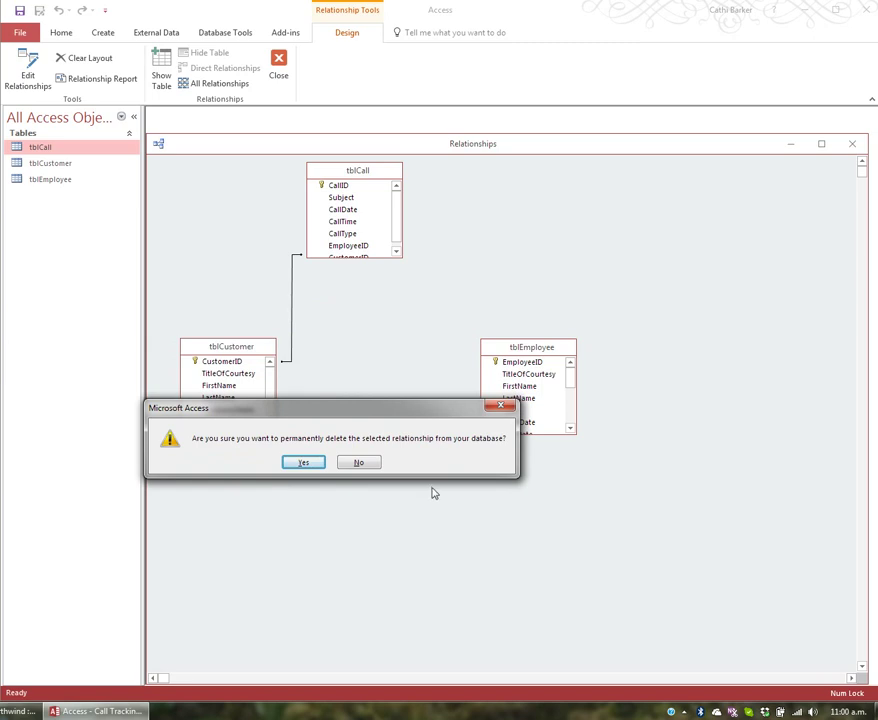
pyautogui.click(312, 462)
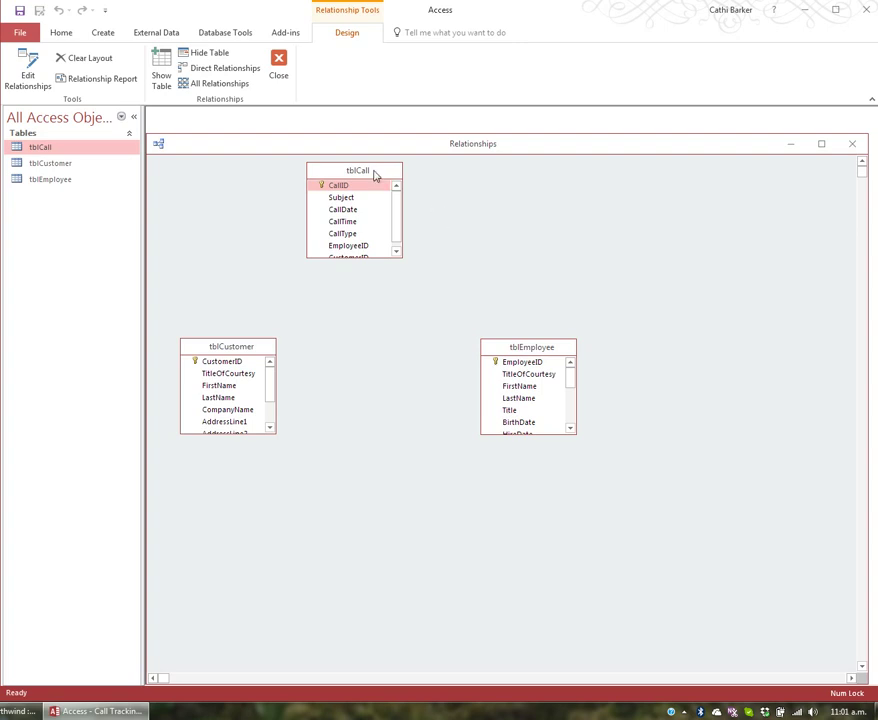
# - Centre tblCall above the other tables with all its fields shown, and swap the positions of tblCustomer and tblEmployee
pyautogui.moveTo(375, 173); pyautogui.dragTo(420, 174)
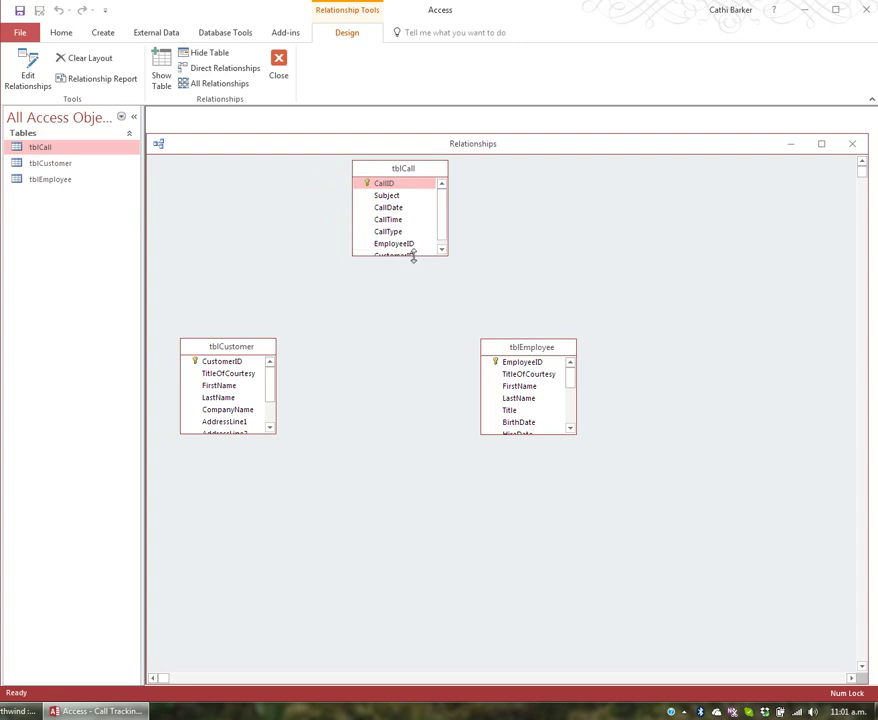
pyautogui.moveTo(414, 254); pyautogui.dragTo(414, 267)
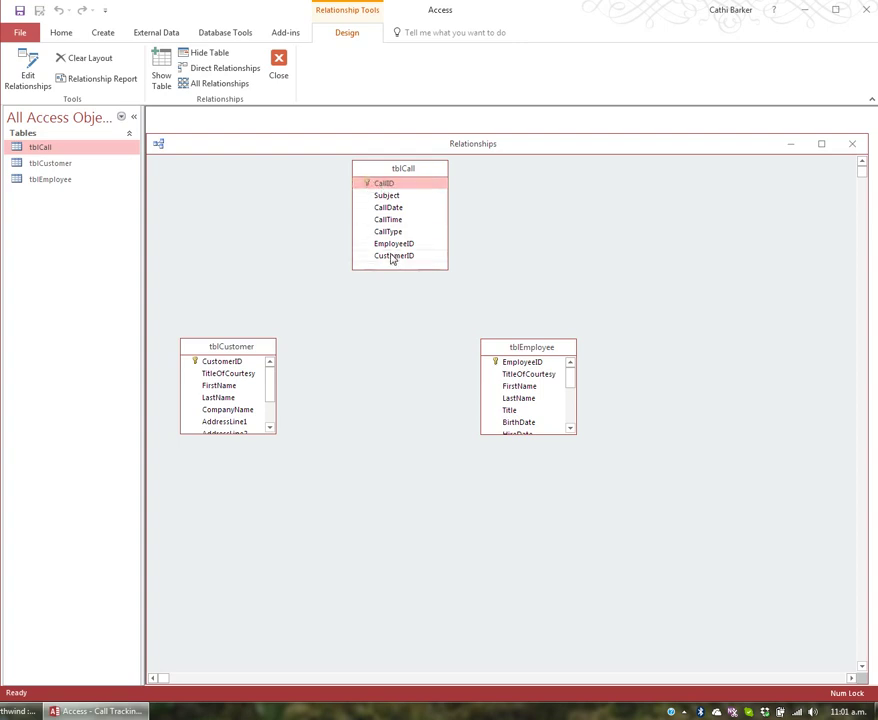
pyautogui.moveTo(247, 345); pyautogui.dragTo(692, 345)
pyautogui.moveTo(570, 353); pyautogui.dragTo(319, 334)
pyautogui.moveTo(674, 348); pyautogui.dragTo(569, 338)
pyautogui.click(278, 336)
pyautogui.moveTo(276, 335); pyautogui.dragTo(232, 321)
# - Lengthen the tblEmployee and tblCustomer field lists until all their fields are shown, aligning tblCustomer roughly level with tblEmployee
pyautogui.moveTo(247, 402); pyautogui.dragTo(233, 530)
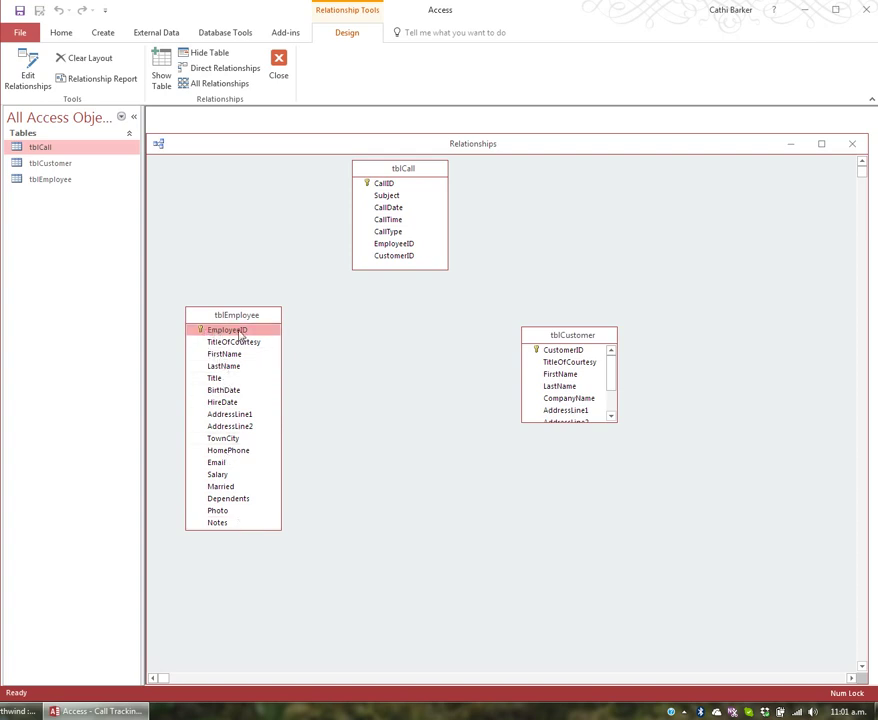
pyautogui.moveTo(559, 334); pyautogui.dragTo(577, 321)
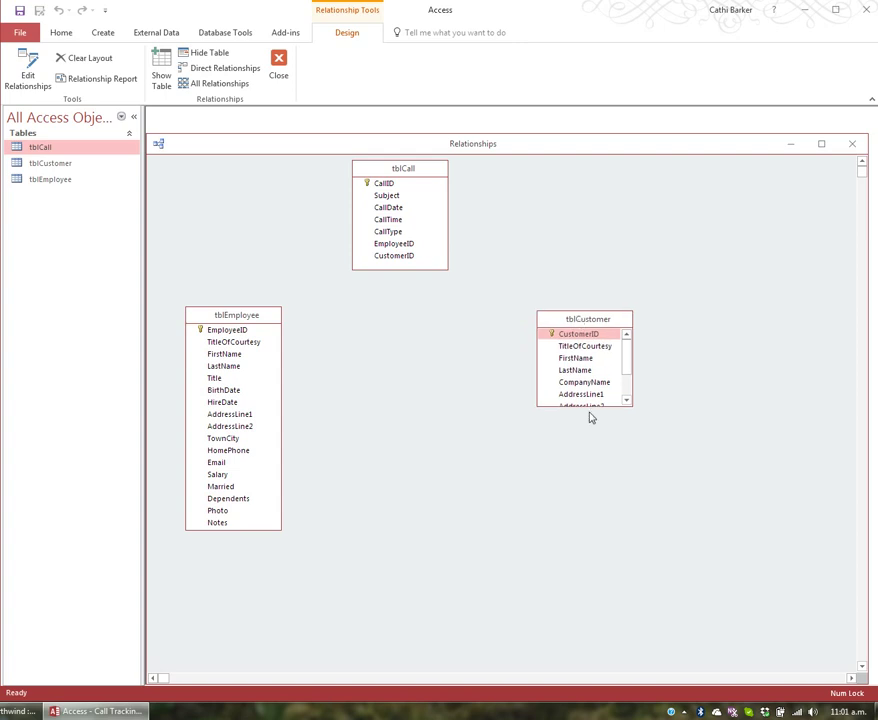
pyautogui.moveTo(588, 406); pyautogui.dragTo(594, 531)
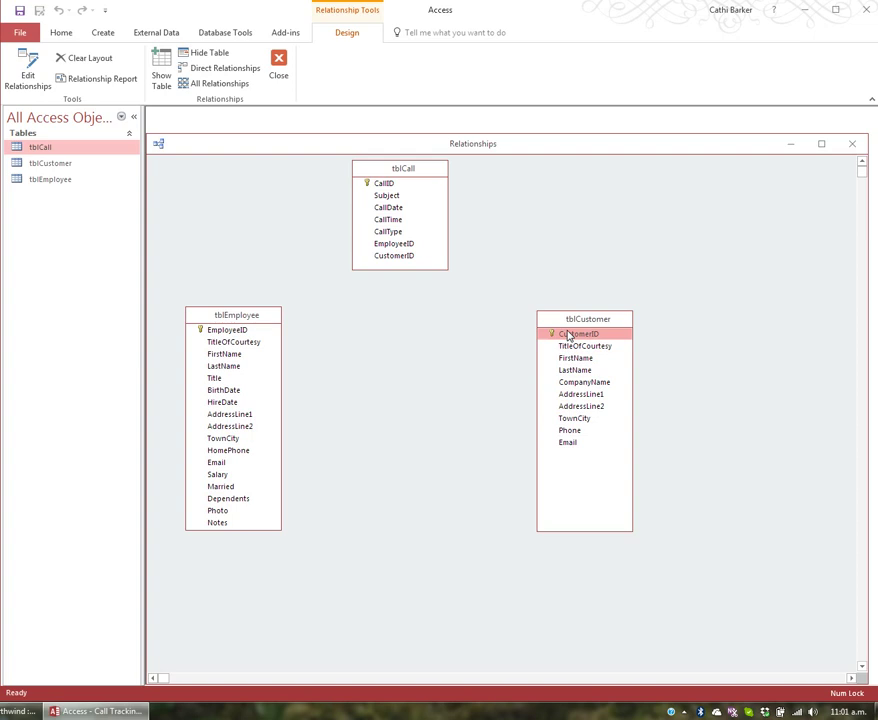
# - Remove the tblCall table from the relationships layout
pyautogui.click(257, 329)
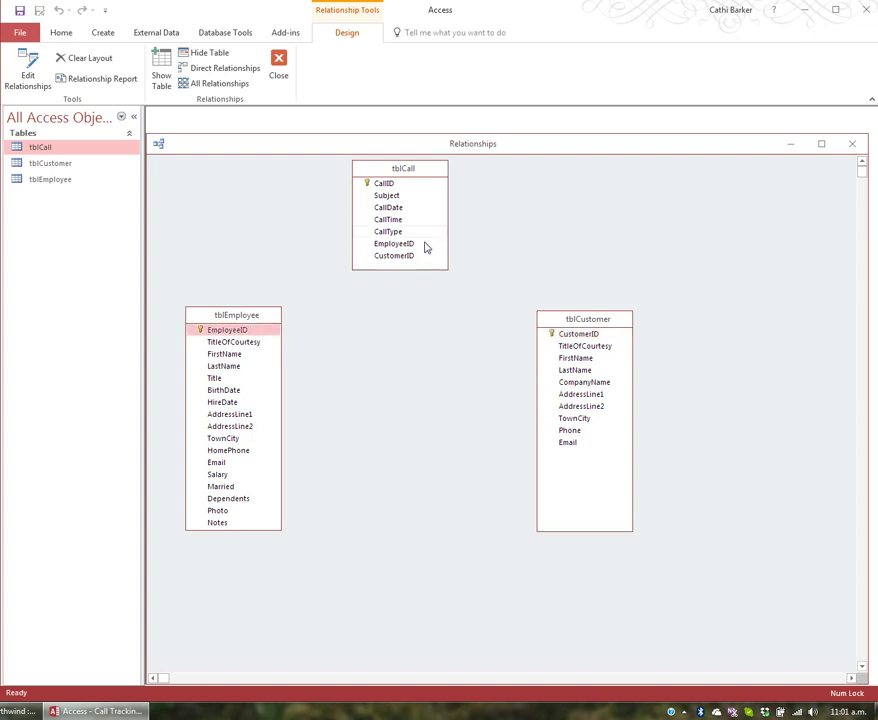
pyautogui.click(420, 180)
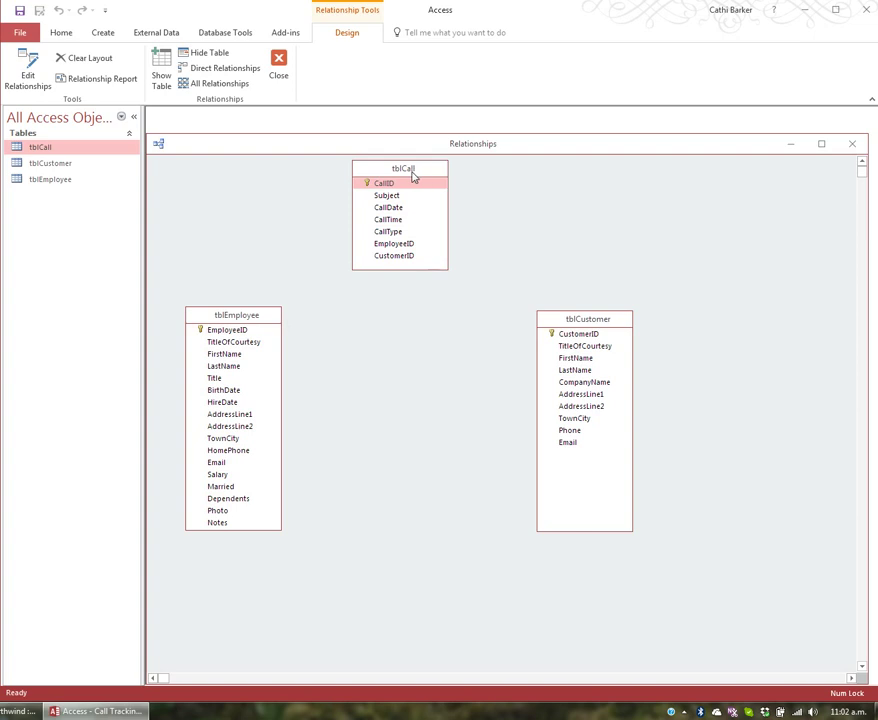
pyautogui.press('Delete')
# - Add tblCall back to the relationships layout, centred above the other two tables and lengthened to show all its fields
pyautogui.click(161, 70)
pyautogui.doubleClick(352, 168)
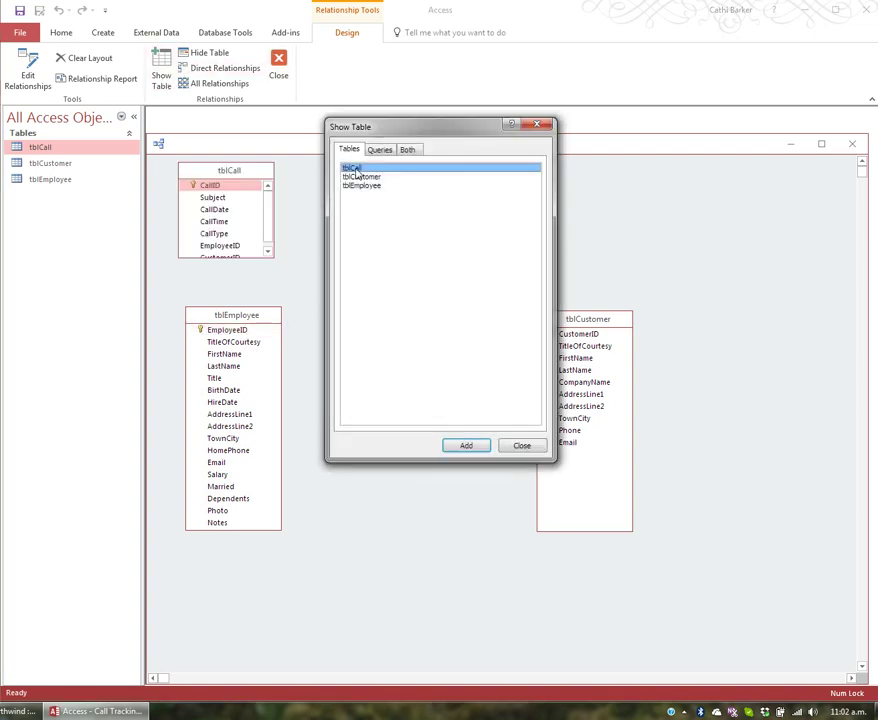
pyautogui.click(520, 446)
pyautogui.moveTo(232, 174); pyautogui.dragTo(411, 173)
pyautogui.moveTo(424, 255)
pyautogui.mouseDown()
pyautogui.moveTo(421, 289)
pyautogui.moveTo(421, 272)
pyautogui.mouseUp()
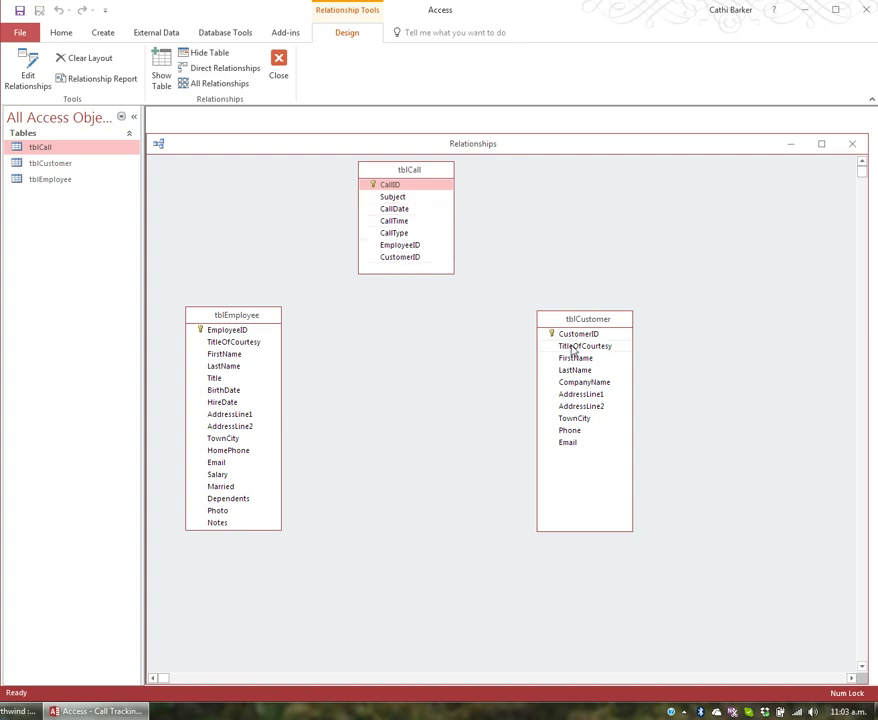
# - Create a relationship from CustomerID in tblCustomer to CustomerID in tblCall and enforce referential integrity on it
pyautogui.moveTo(586, 333); pyautogui.dragTo(418, 257)
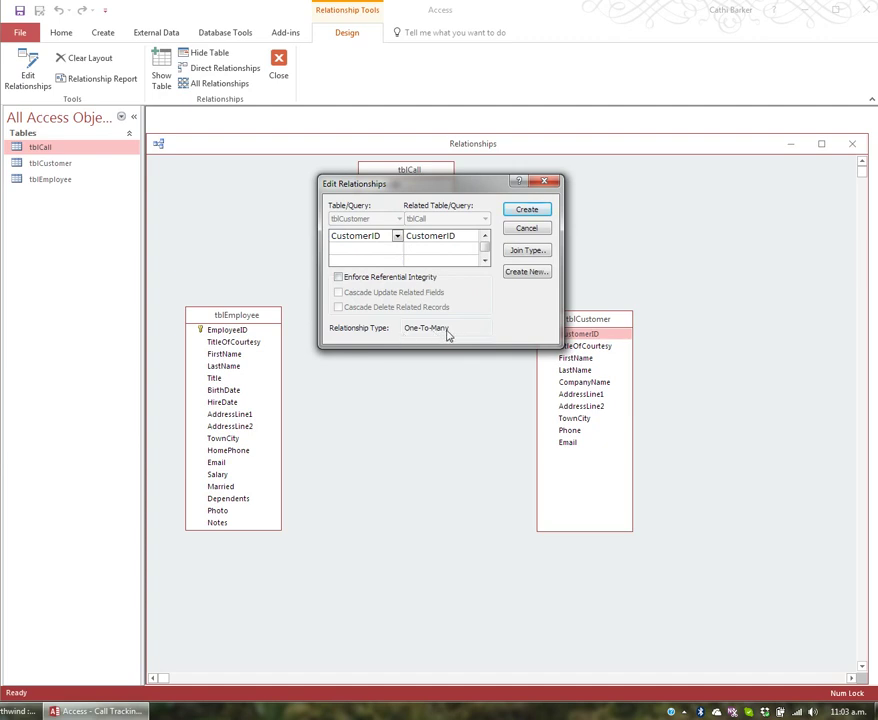
pyautogui.click(527, 210)
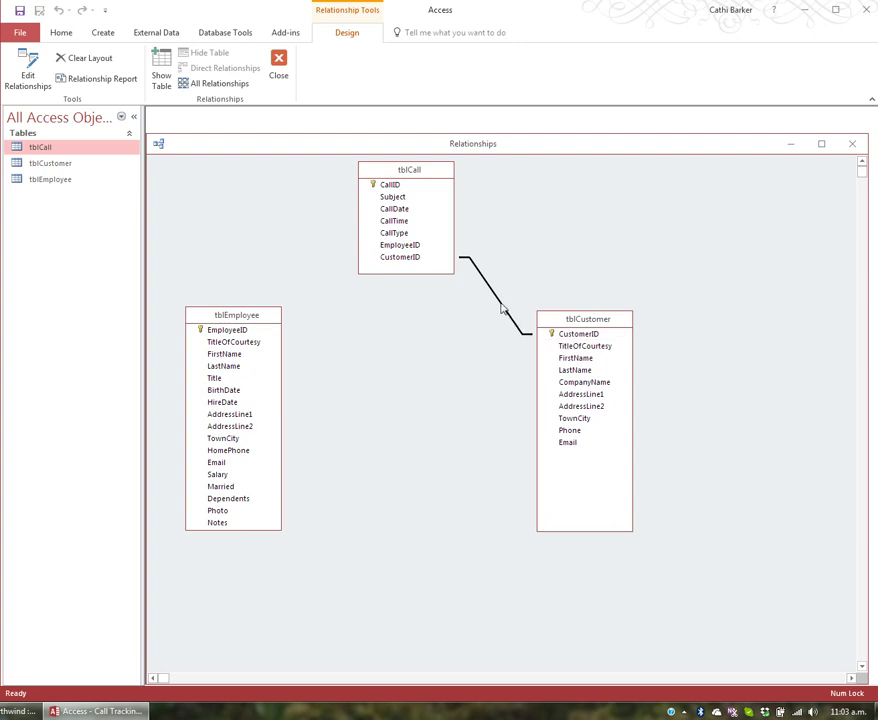
pyautogui.doubleClick(502, 309)
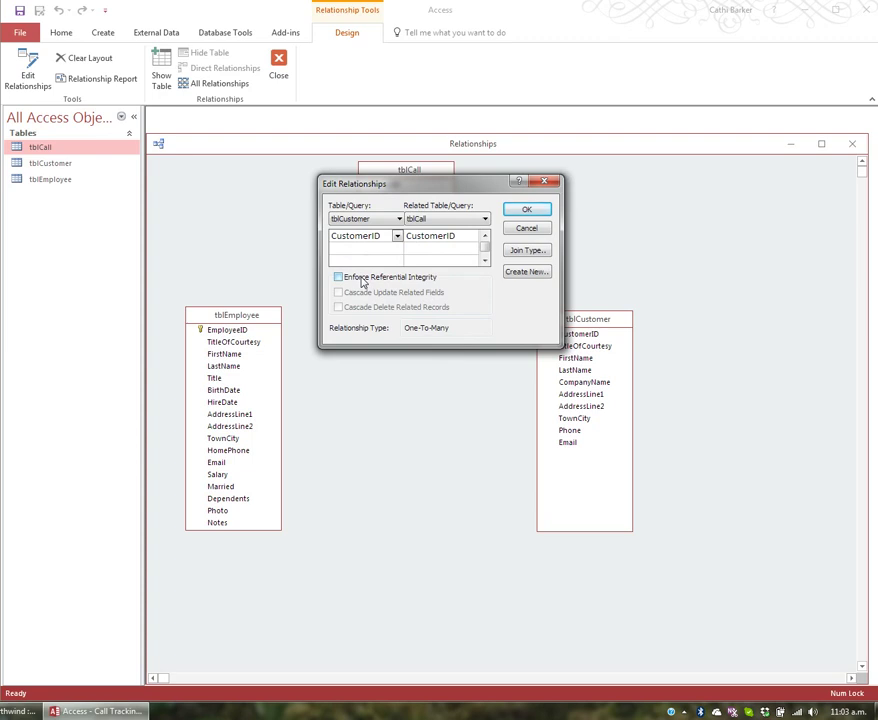
pyautogui.click(362, 282)
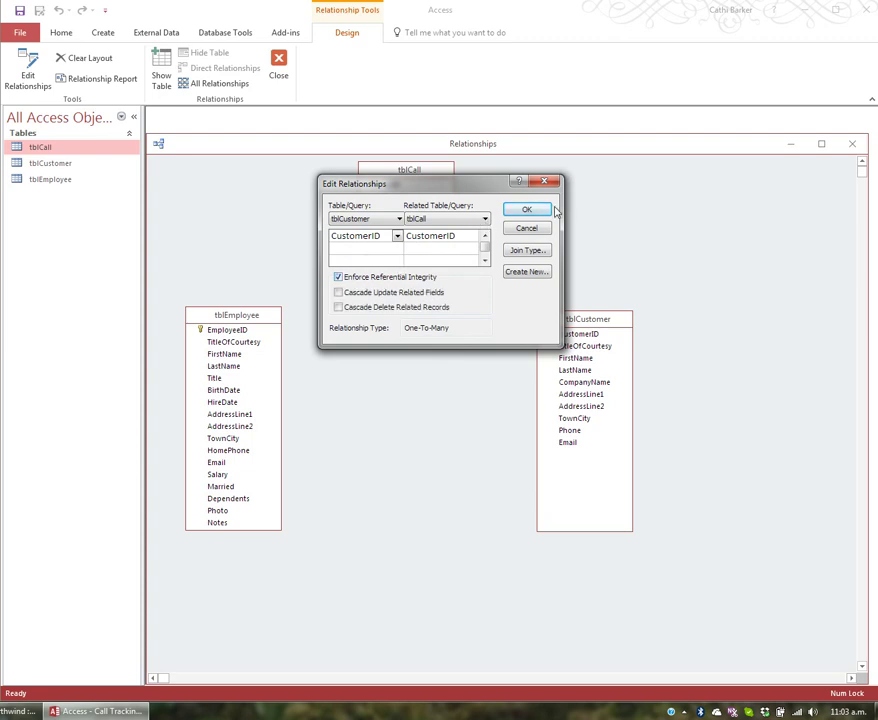
pyautogui.click(540, 210)
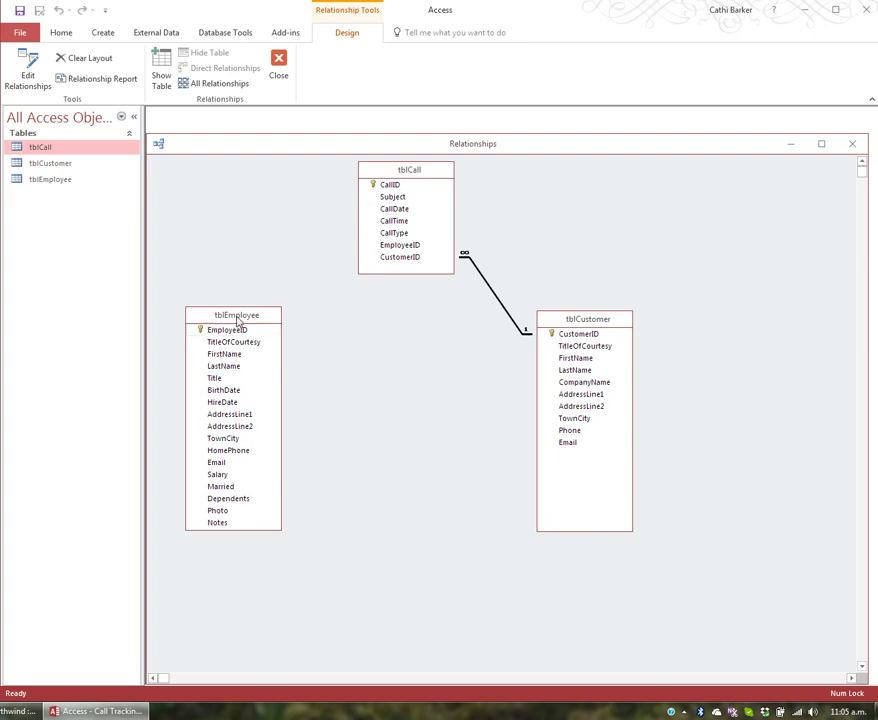
# - Create a relationship from EmployeeID in tblEmployee to EmployeeID in tblCall with referential integrity enforced
pyautogui.moveTo(215, 333); pyautogui.dragTo(396, 246)
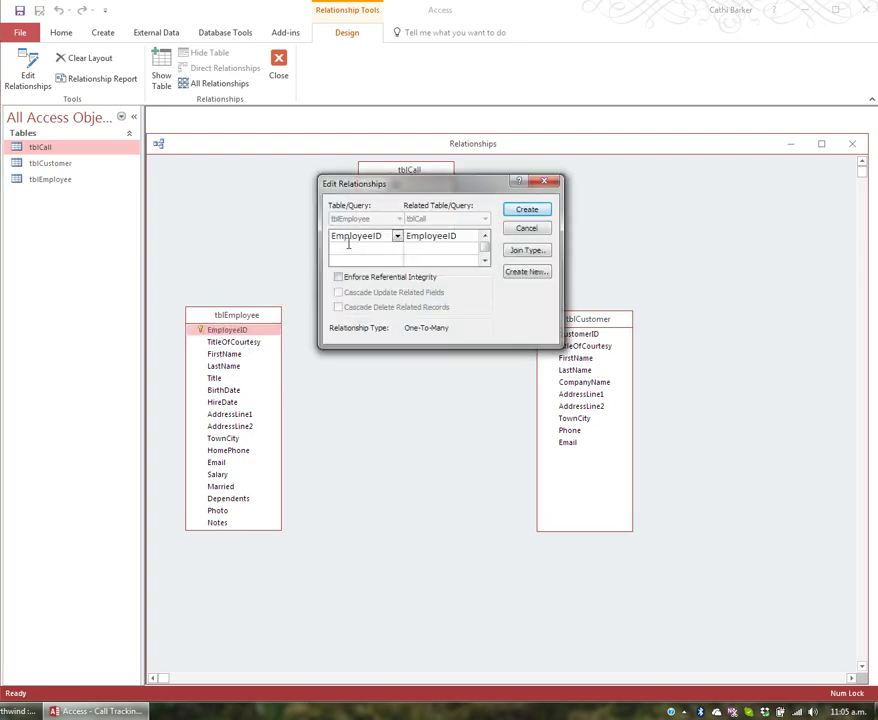
pyautogui.moveTo(377, 186); pyautogui.dragTo(395, 350)
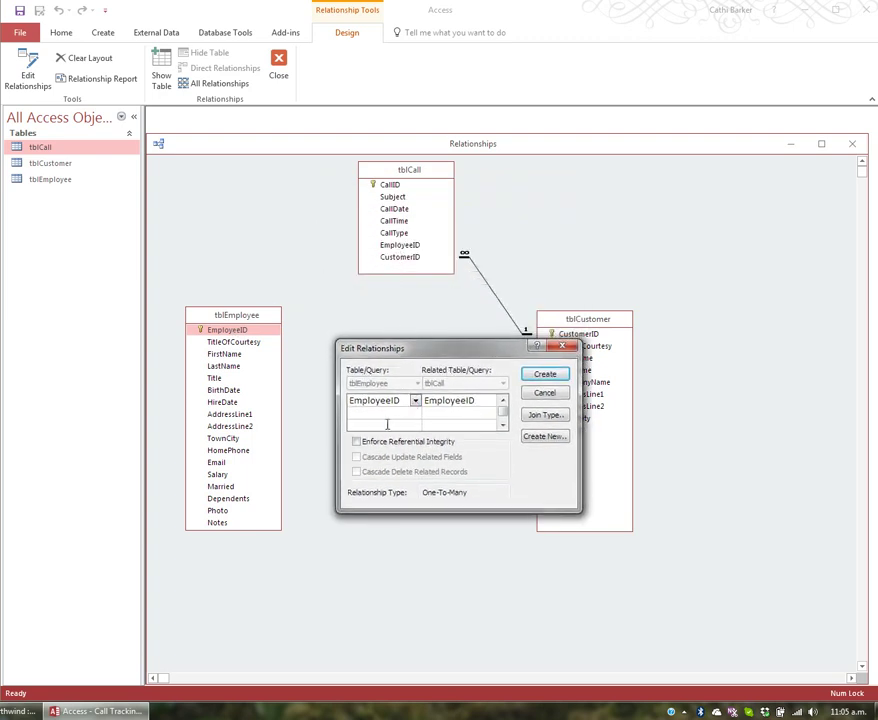
pyautogui.click(358, 442)
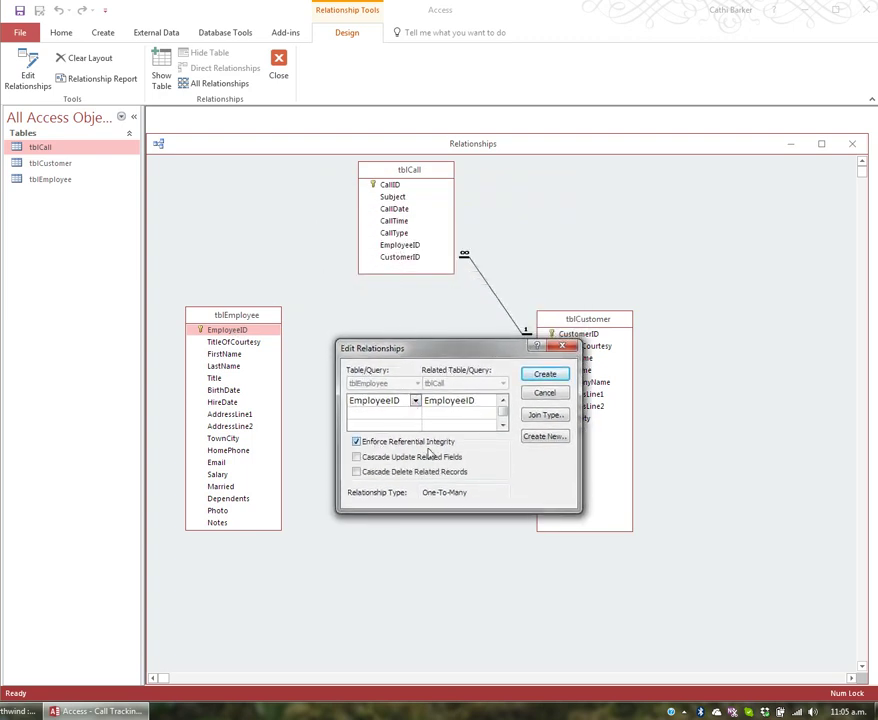
pyautogui.click(546, 375)
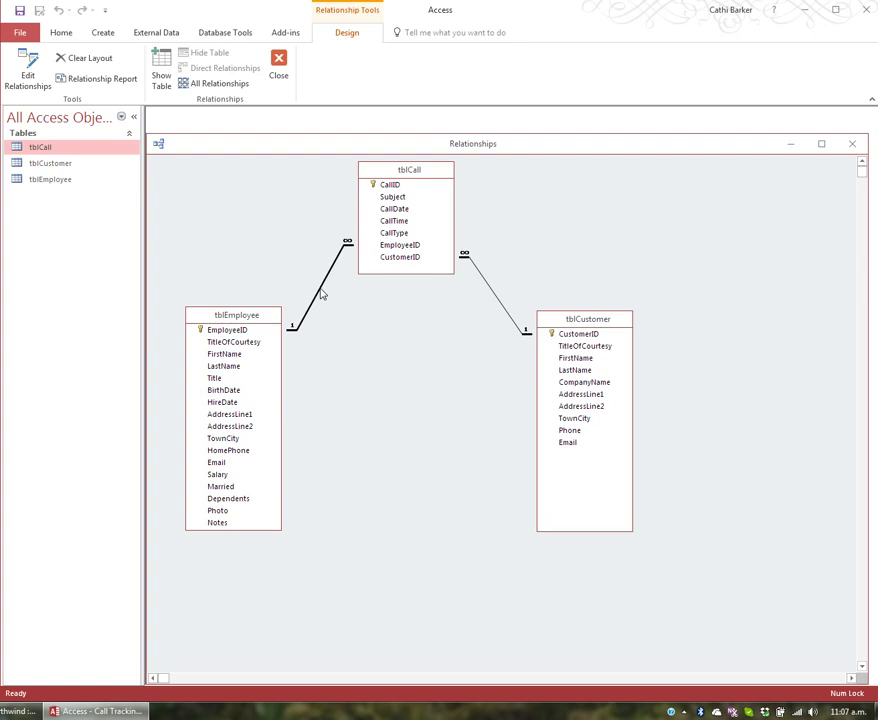
# - Enable Cascade Update Related Fields and Cascade Delete Related Records for the relationship between tblCustomer and tblCall
pyautogui.click(494, 295)
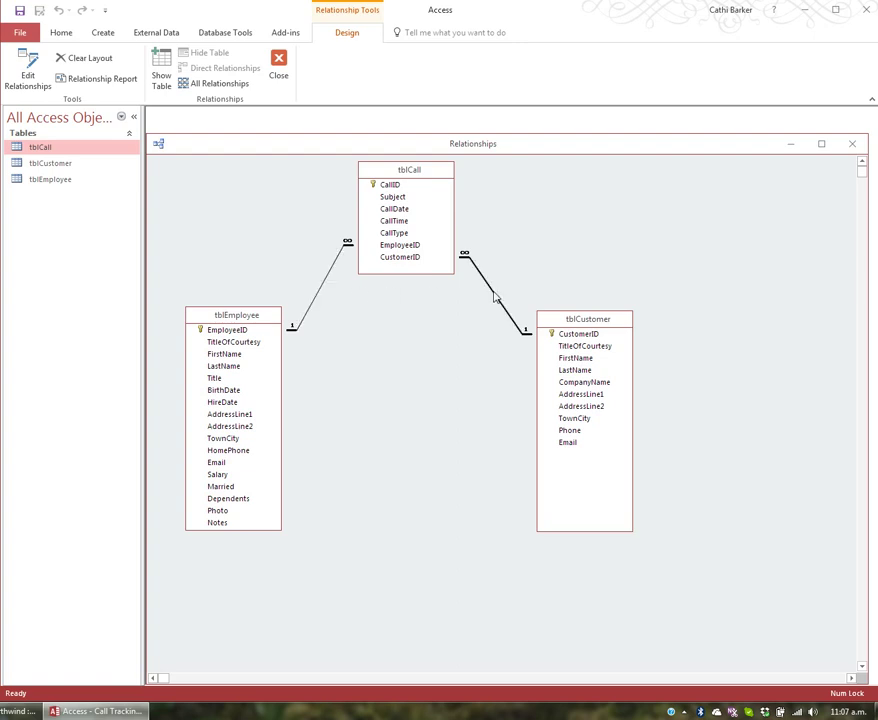
pyautogui.doubleClick(494, 295)
pyautogui.click(402, 293)
pyautogui.click(414, 307)
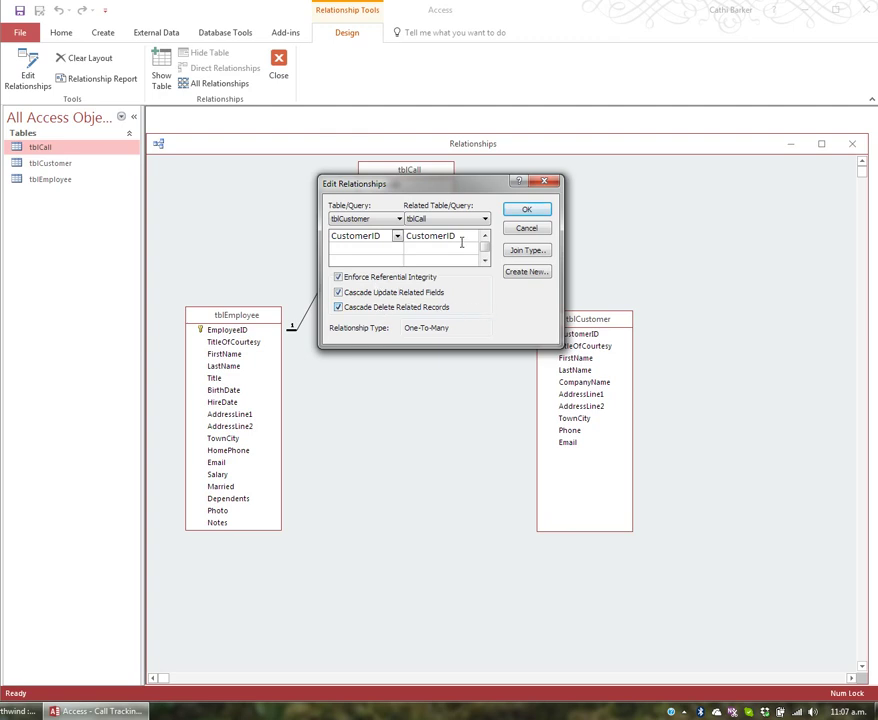
pyautogui.click(525, 210)
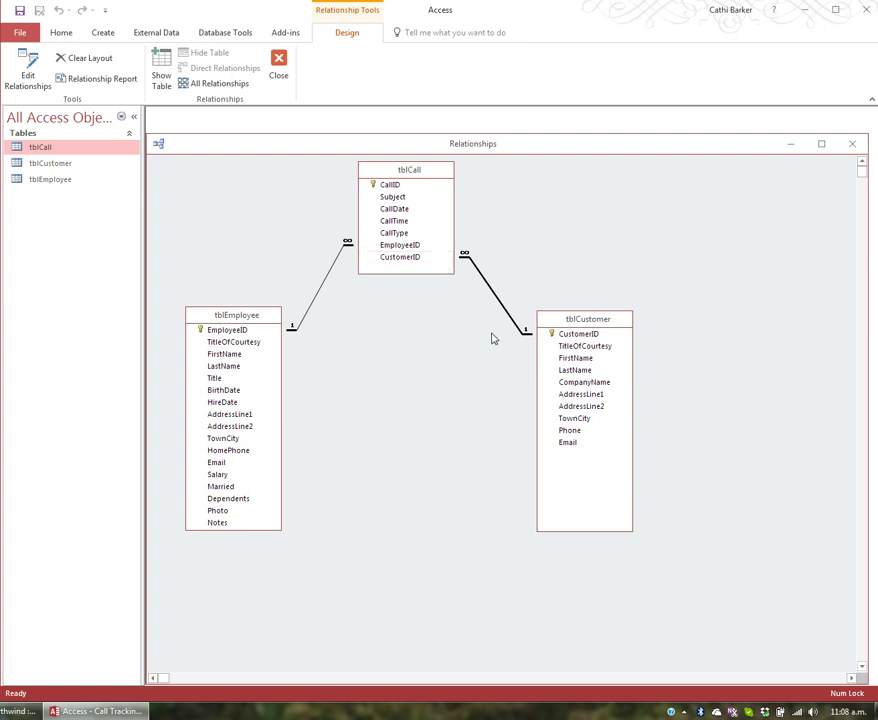
# - Create a relationship report, save it as rptRelationships, and close both the report and the relationships layout
pyautogui.click(101, 80)
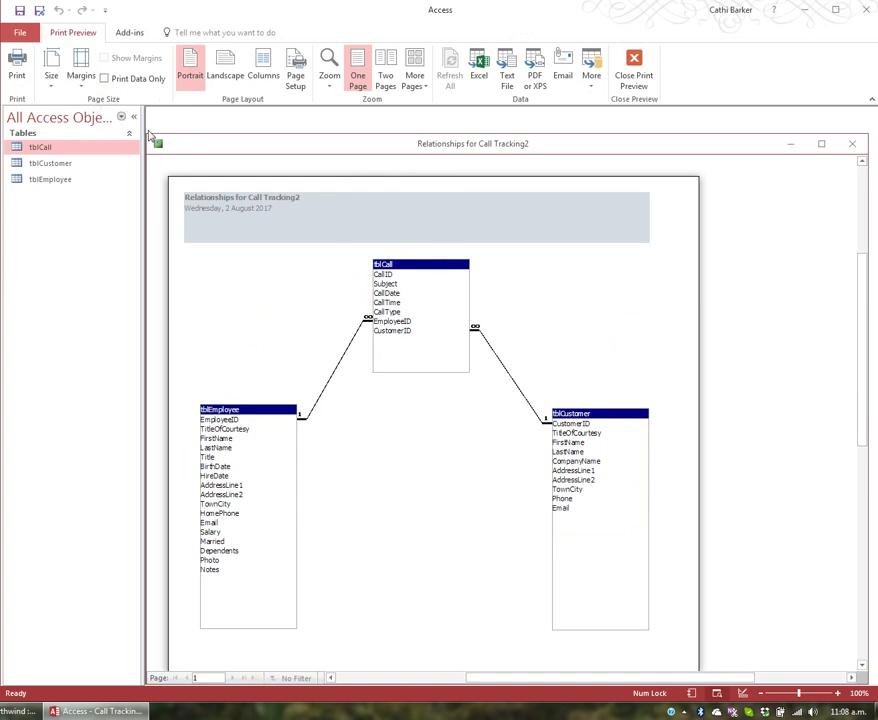
pyautogui.click(20, 11)
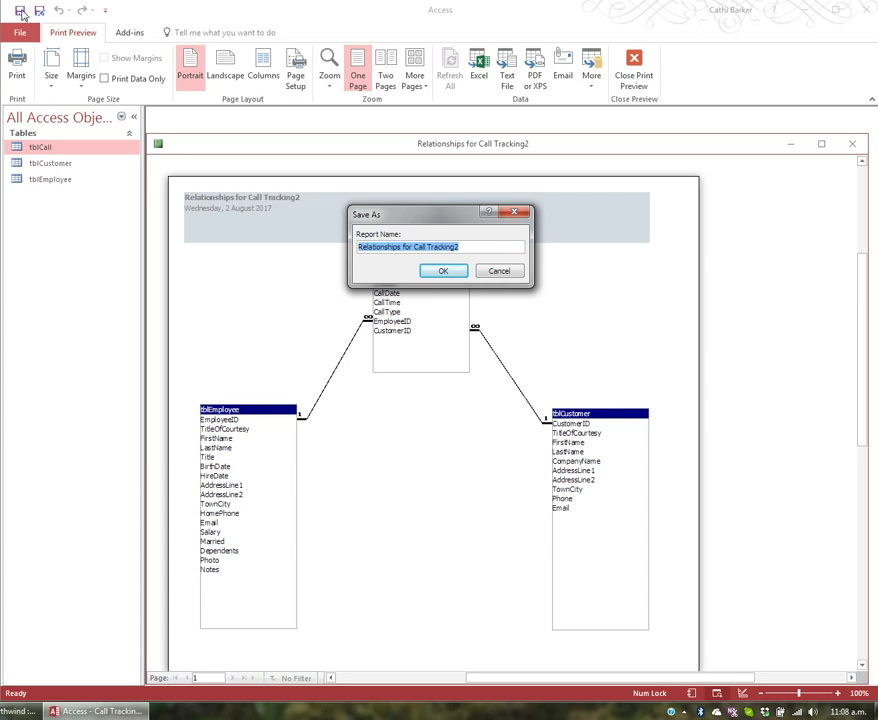
pyautogui.click(499, 245)
pyautogui.click(362, 246)
pyautogui.write('rpt')
pyautogui.press('End')
pyautogui.press('BackSpace')
pyautogui.press('BackSpace')
pyautogui.press('BackSpace')
pyautogui.press('BackSpace')
pyautogui.press('BackSpace')
pyautogui.press('BackSpace')
pyautogui.press('BackSpace')
pyautogui.press('BackSpace')
pyautogui.press('BackSpace')
pyautogui.press('BackSpace')
pyautogui.press('BackSpace')
pyautogui.press('BackSpace')
pyautogui.press('BackSpace')
pyautogui.press('BackSpace')
pyautogui.press('BackSpace')
pyautogui.press('BackSpace')
pyautogui.press('BackSpace')
pyautogui.press('BackSpace')
pyautogui.press('BackSpace')
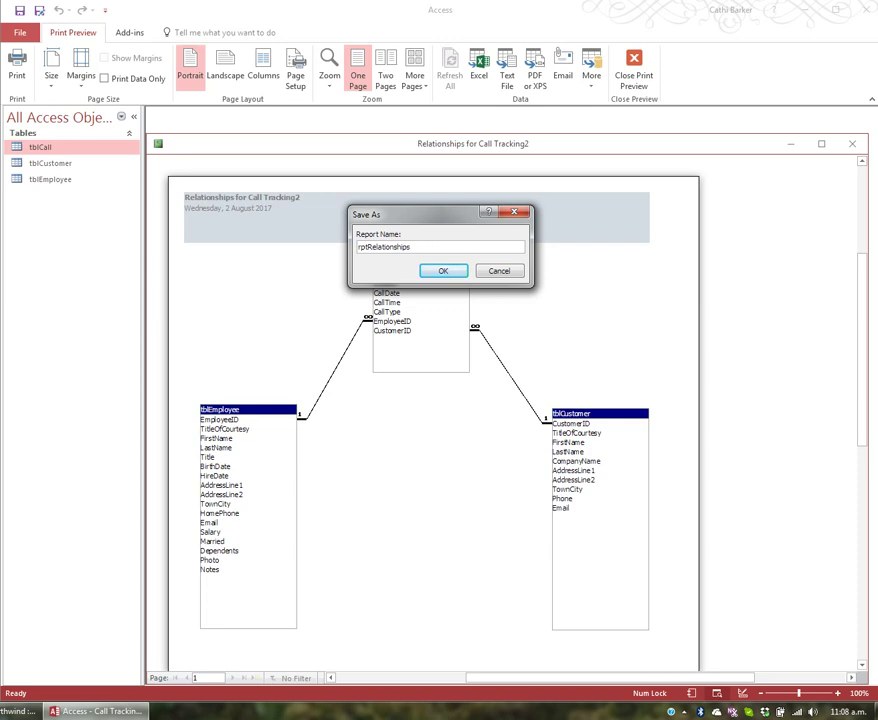
pyautogui.press('Return')
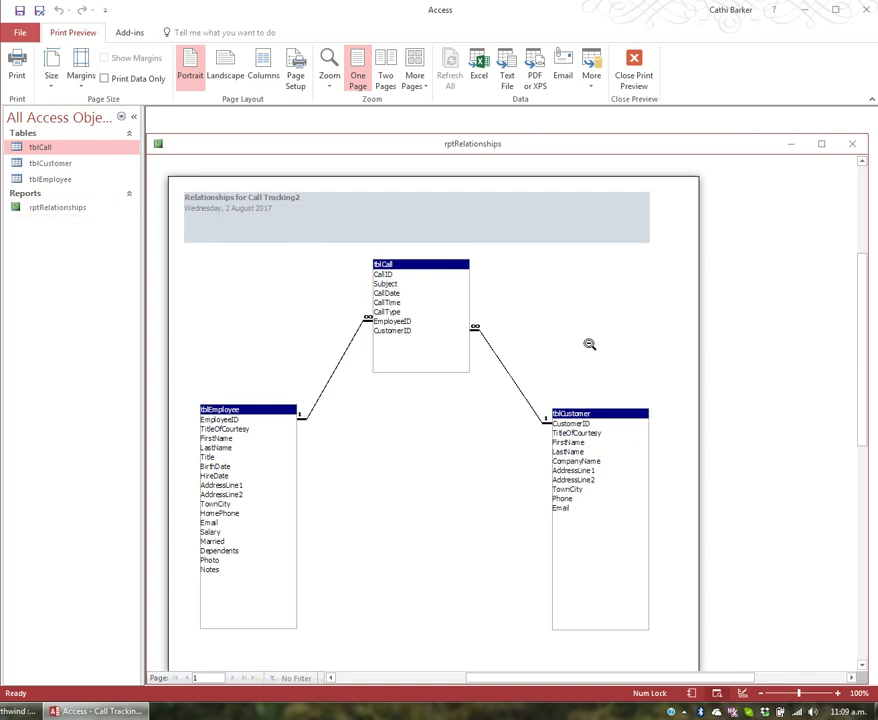
pyautogui.click(852, 145)
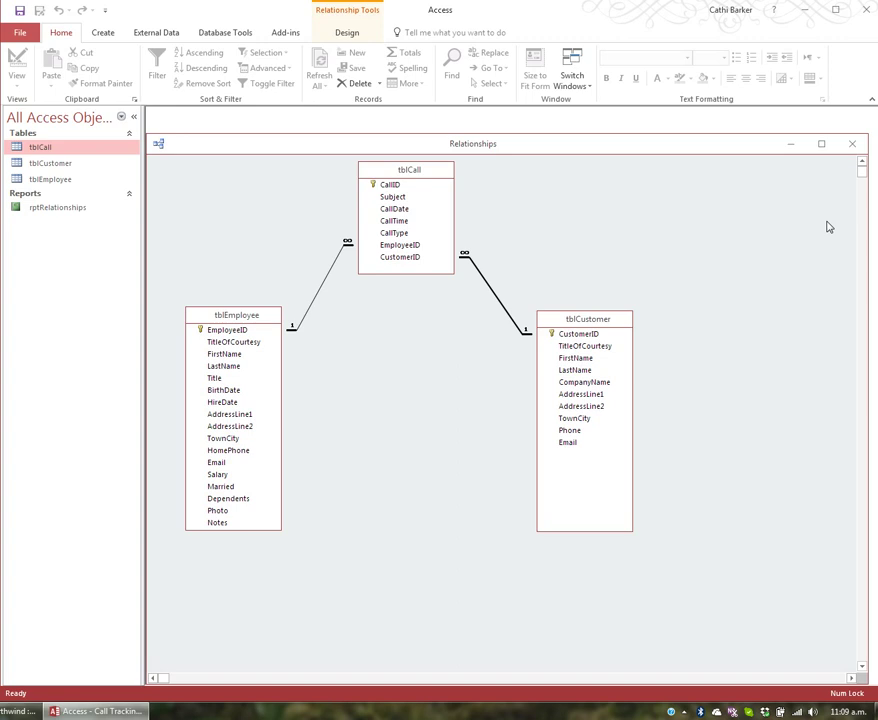
pyautogui.click(852, 145)
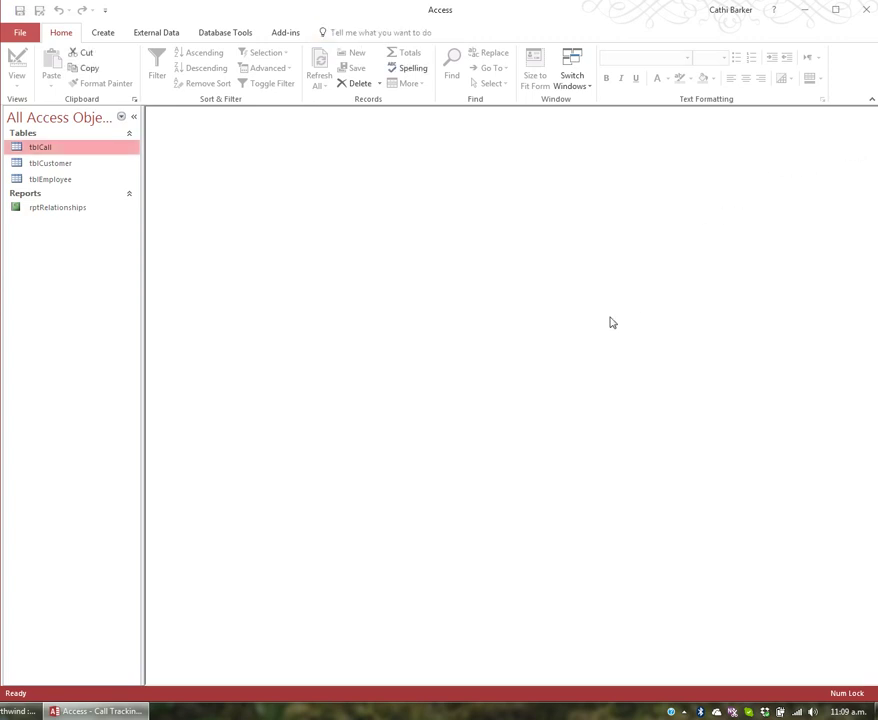
# - Switch to the open Northwind database and display its table relationships
pyautogui.click(15, 711)
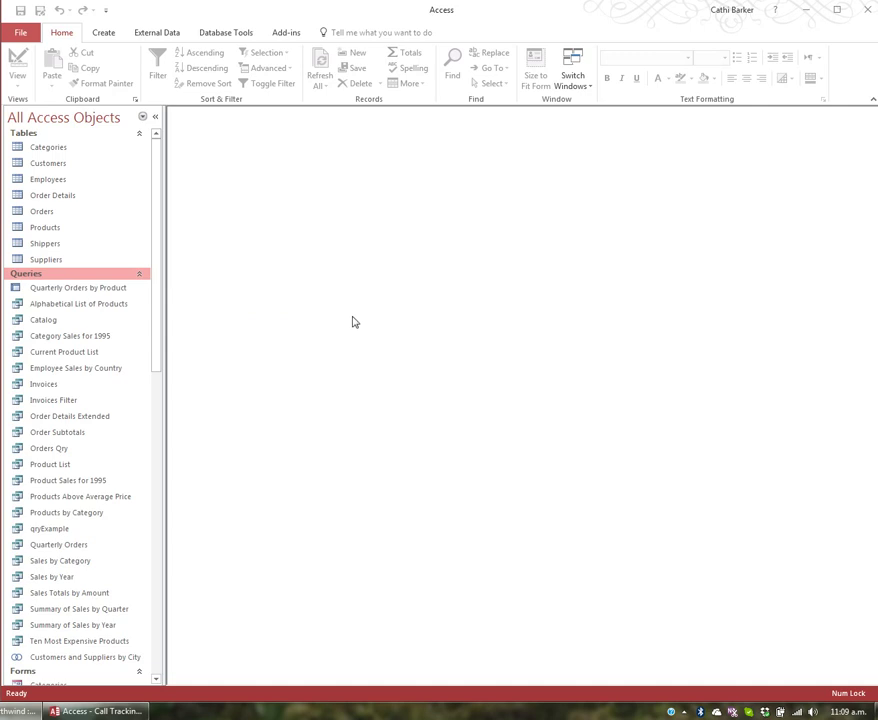
pyautogui.click(238, 33)
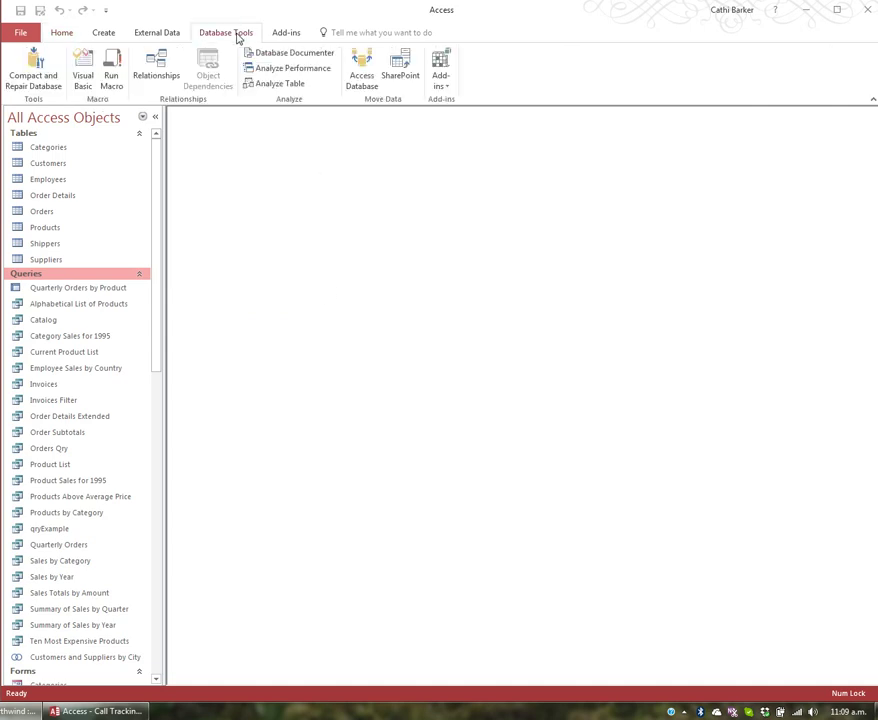
pyautogui.click(165, 73)
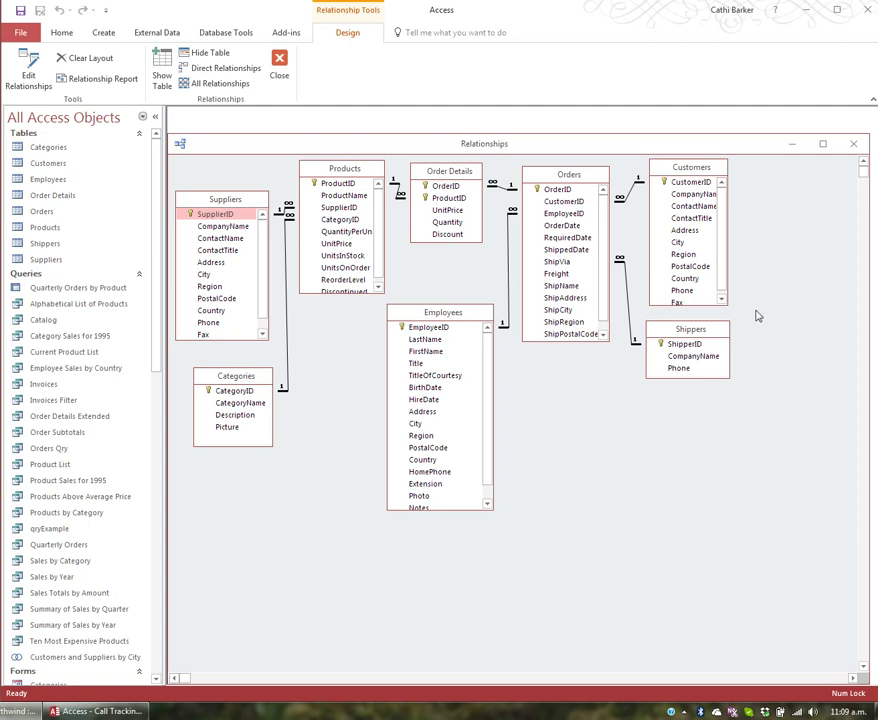
# - Lengthen the Customers, Employees, Orders, Products and Suppliers tables to show all their fields, moving Shippers down slightly below Customers
pyautogui.moveTo(720, 305); pyautogui.dragTo(722, 311)
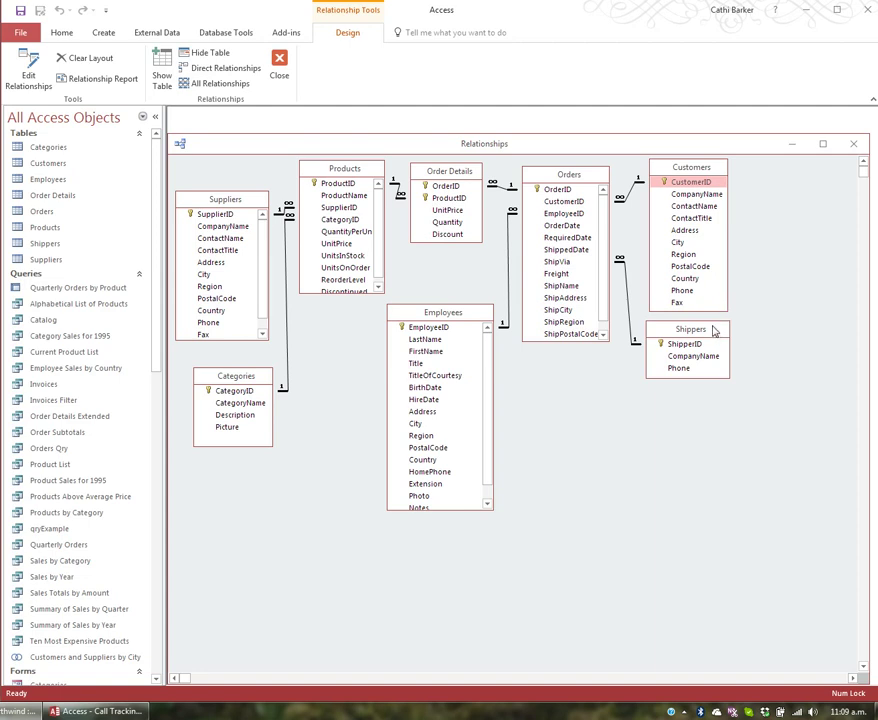
pyautogui.moveTo(660, 329); pyautogui.dragTo(660, 343)
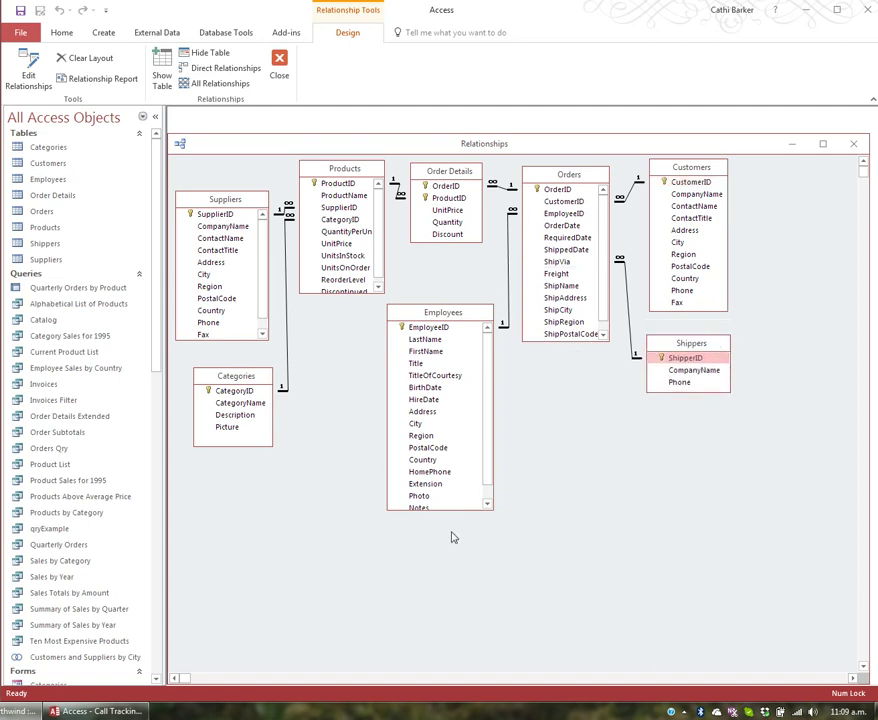
pyautogui.moveTo(451, 508); pyautogui.dragTo(441, 524)
pyautogui.moveTo(566, 340); pyautogui.dragTo(566, 373)
pyautogui.click(330, 291)
pyautogui.moveTo(330, 291); pyautogui.dragTo(330, 320)
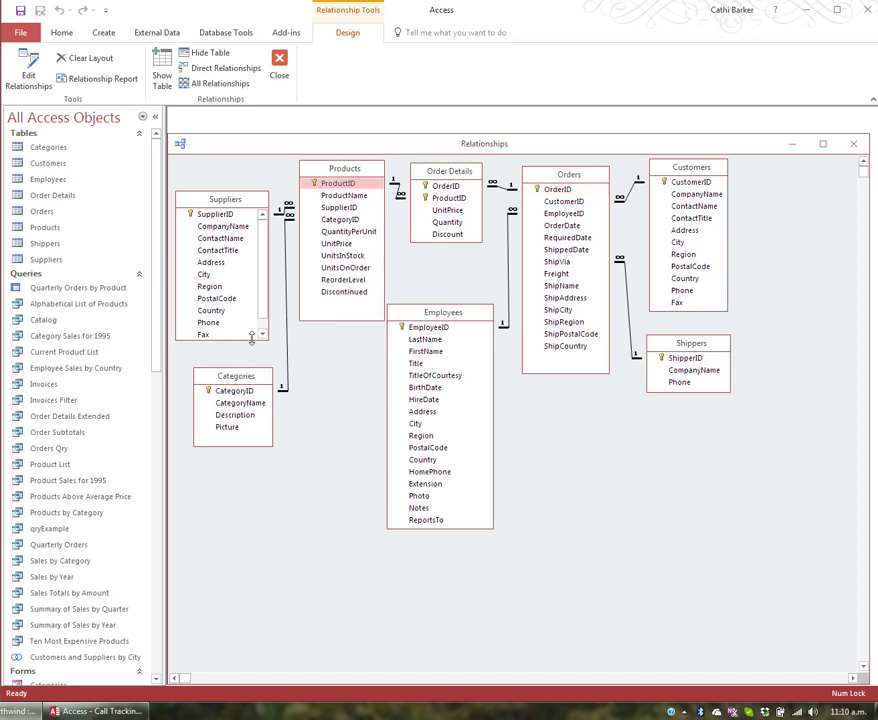
pyautogui.click(240, 341)
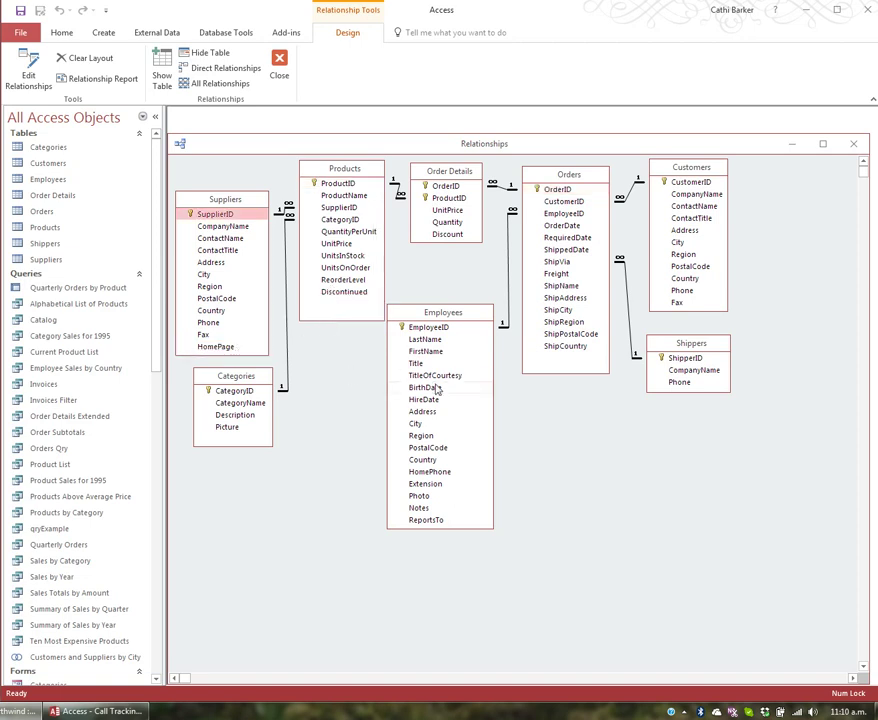